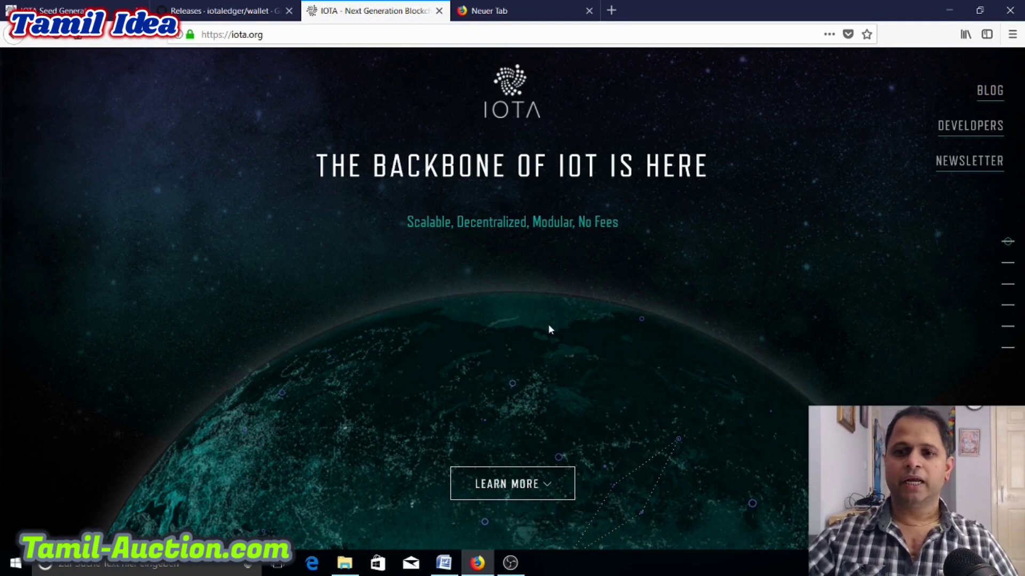
- Download the Windows installer IOTA.Wallet.Setup.2.5.4.exe from the iotaledger wallet releases page on GitHub and save the file
scroll(550, 329, "down", 1)
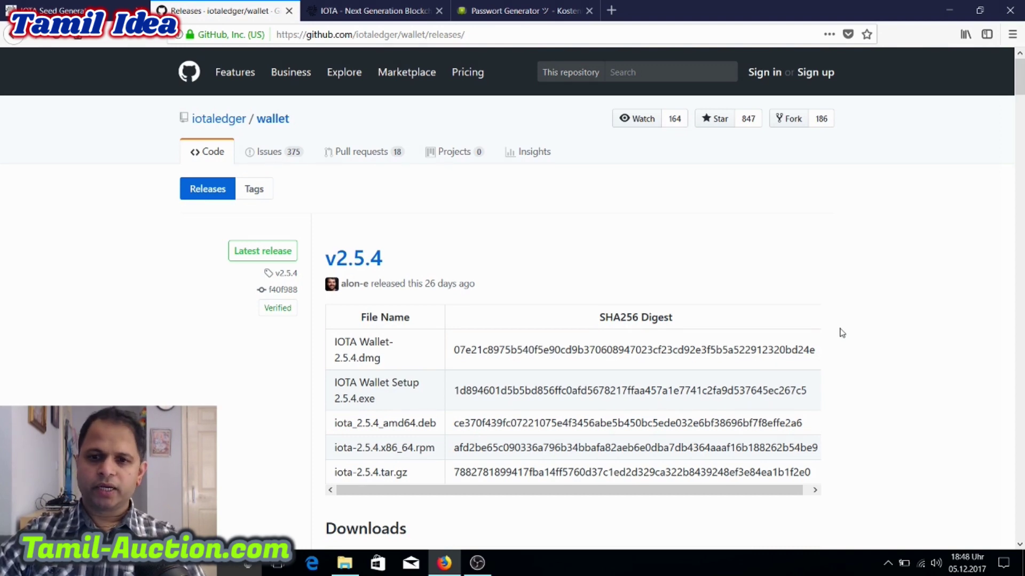
scroll(402, 299, "down", 4)
scroll(402, 299, "down", 2)
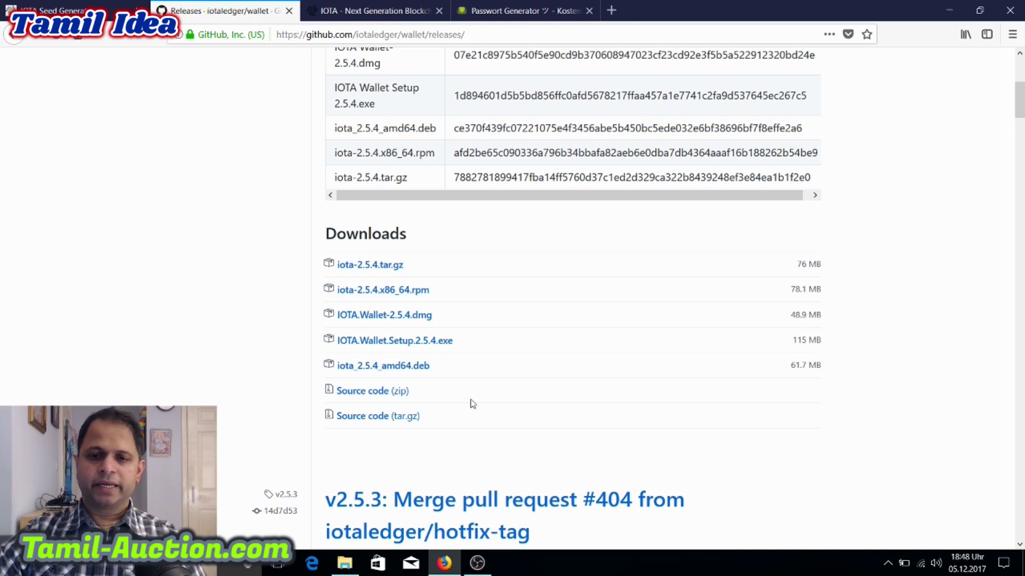
left_click(421, 342)
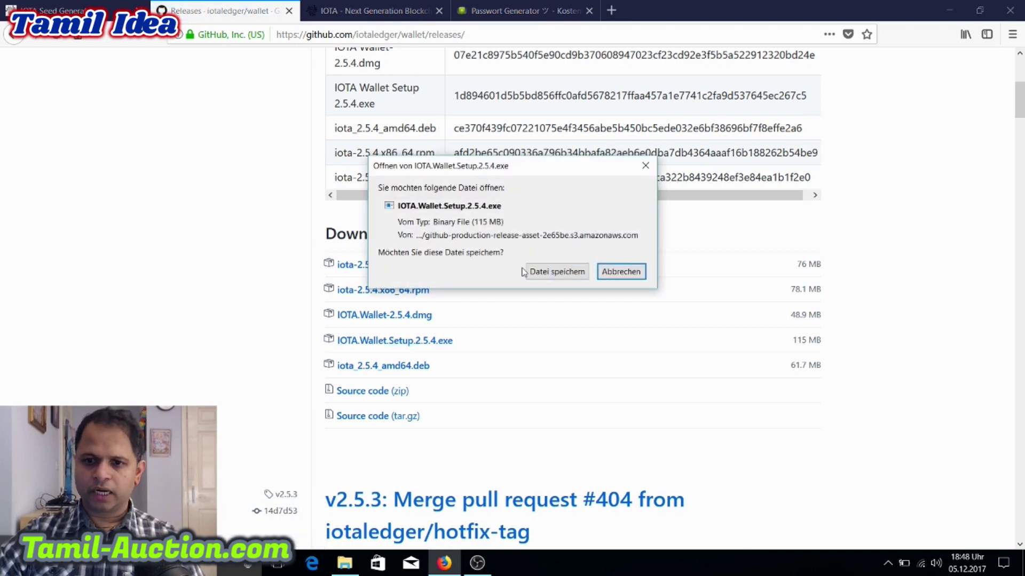
left_click(563, 274)
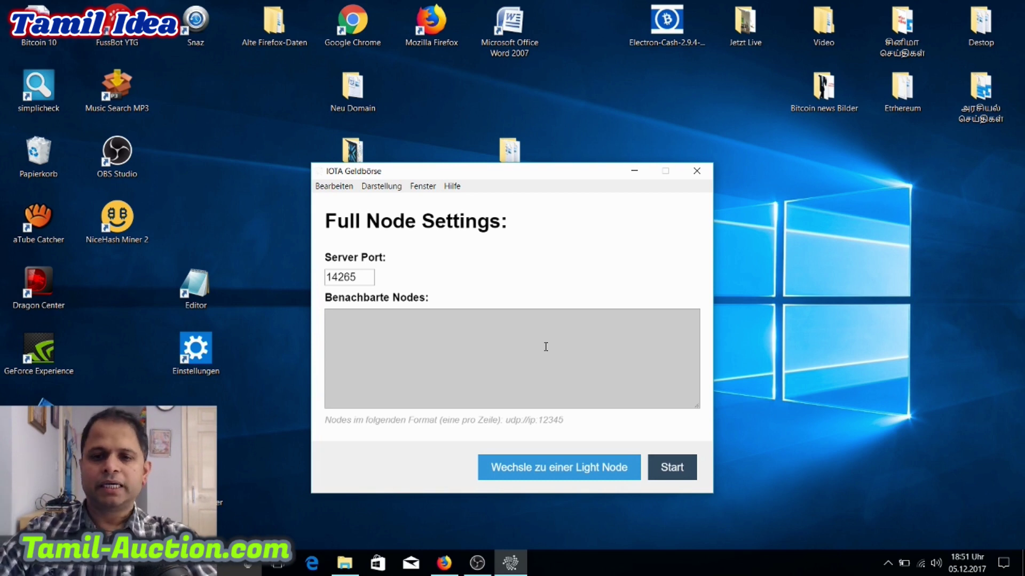
left_click(575, 476)
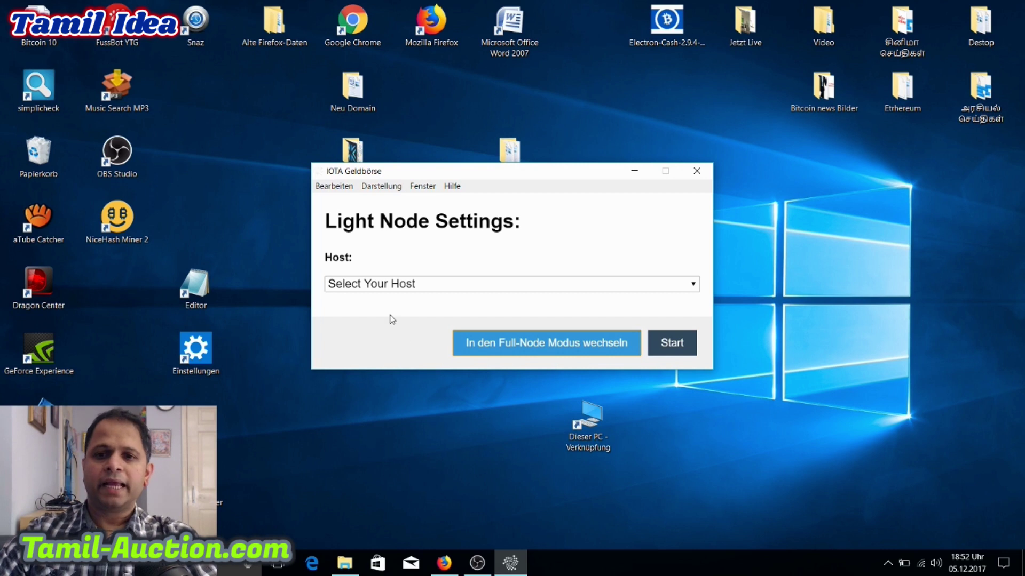
left_click(383, 187)
mouse_move(421, 205)
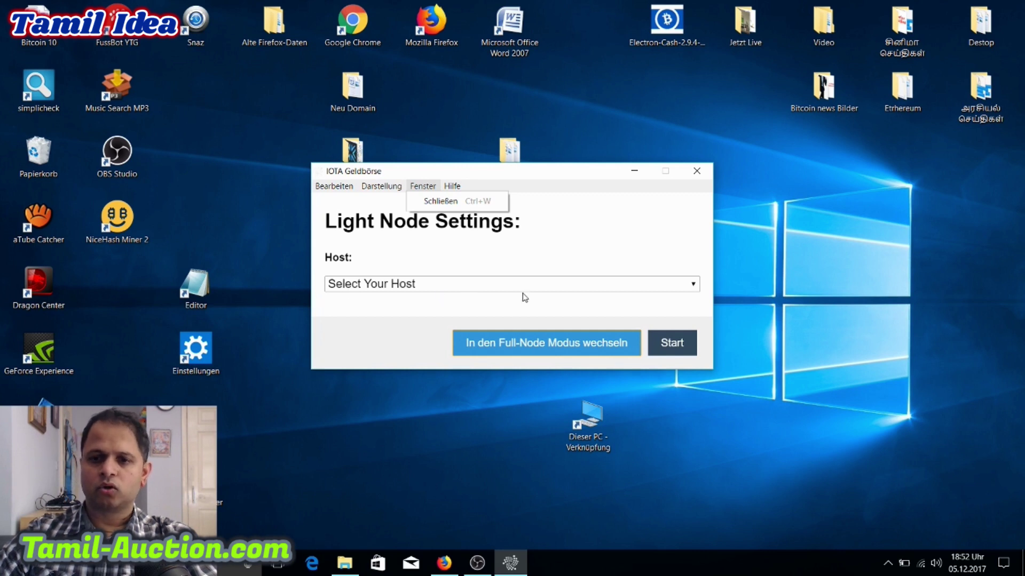
left_click(612, 286)
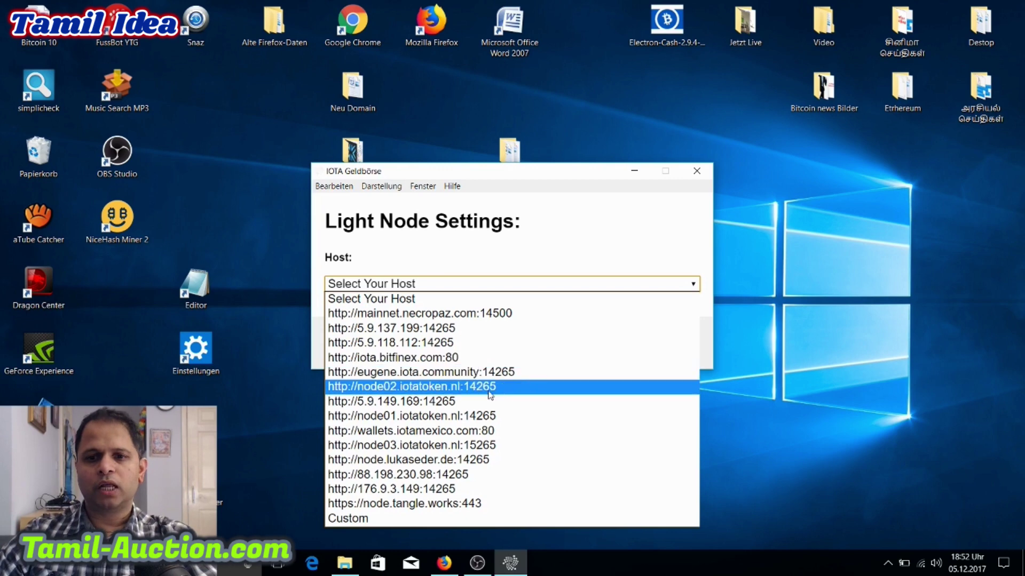
left_click(478, 373)
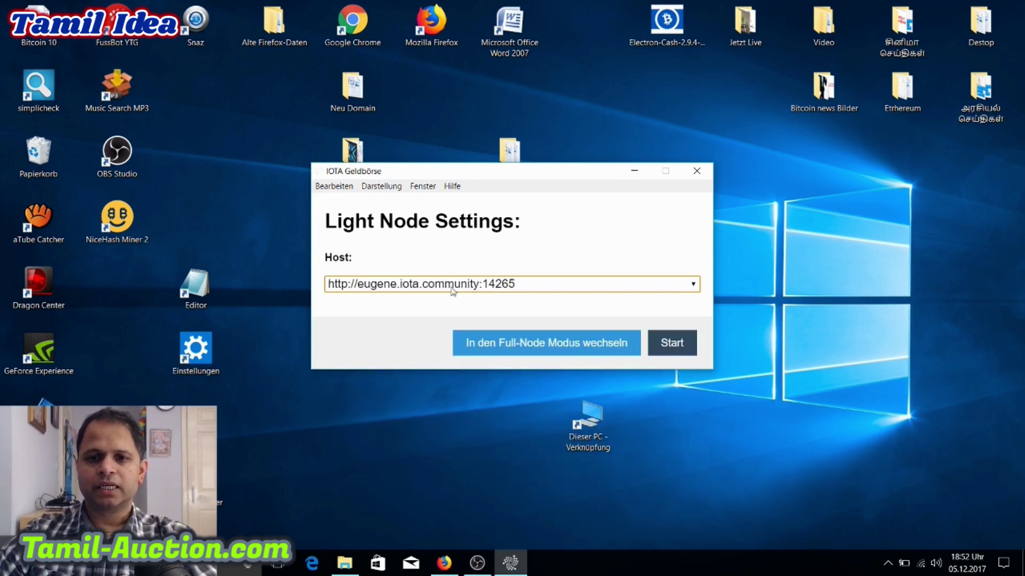
left_click(538, 288)
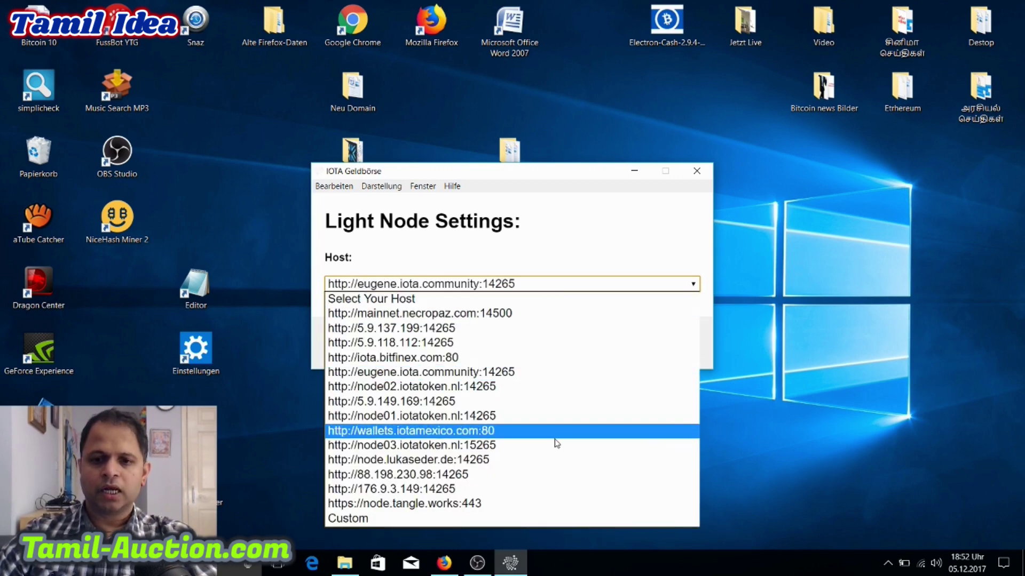
left_click(484, 489)
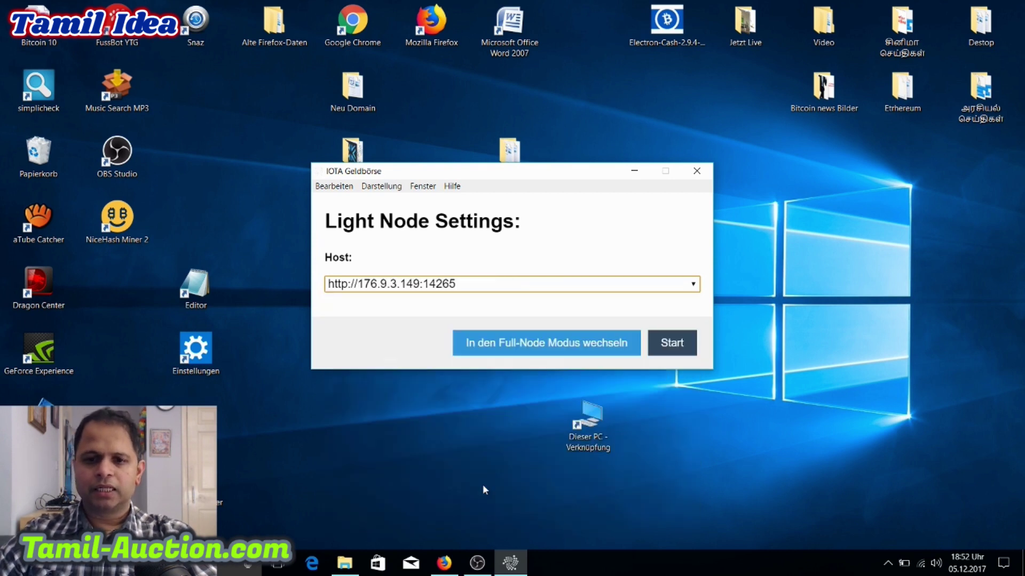
left_click(670, 346)
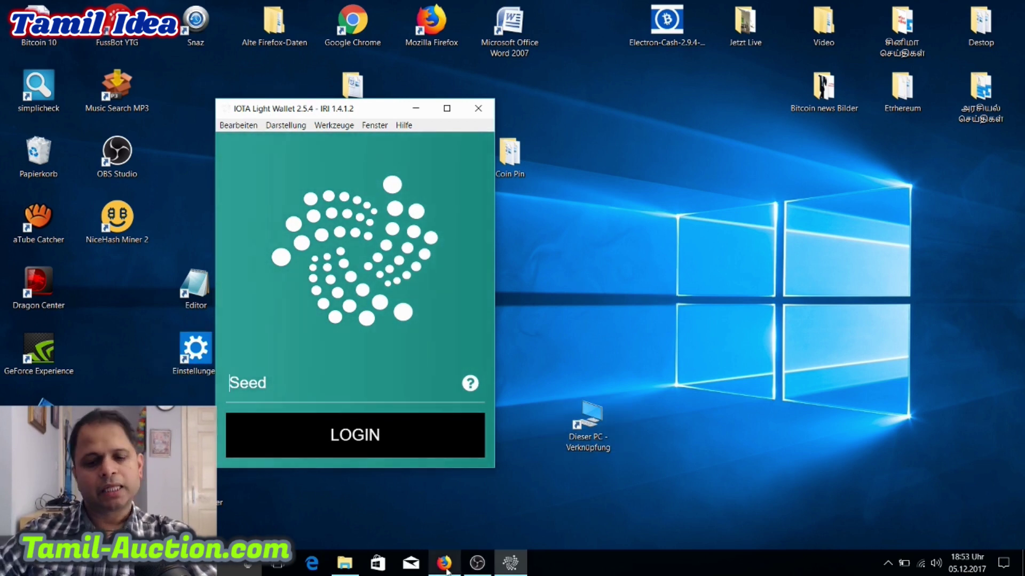
- Switch to Firefox and look over the length and character options on passwort-generator.com
mouse_move(446, 566)
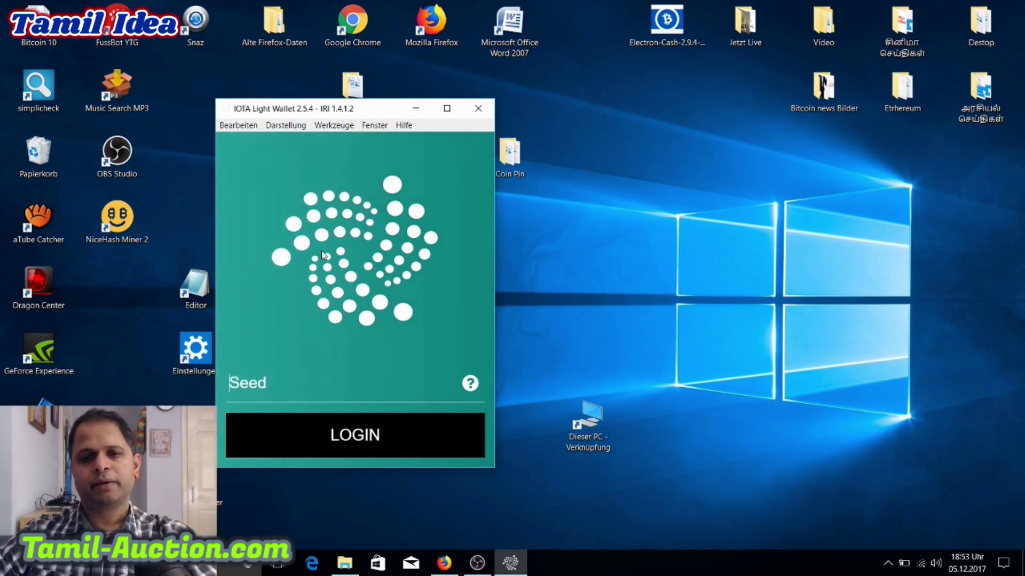
left_click(443, 565)
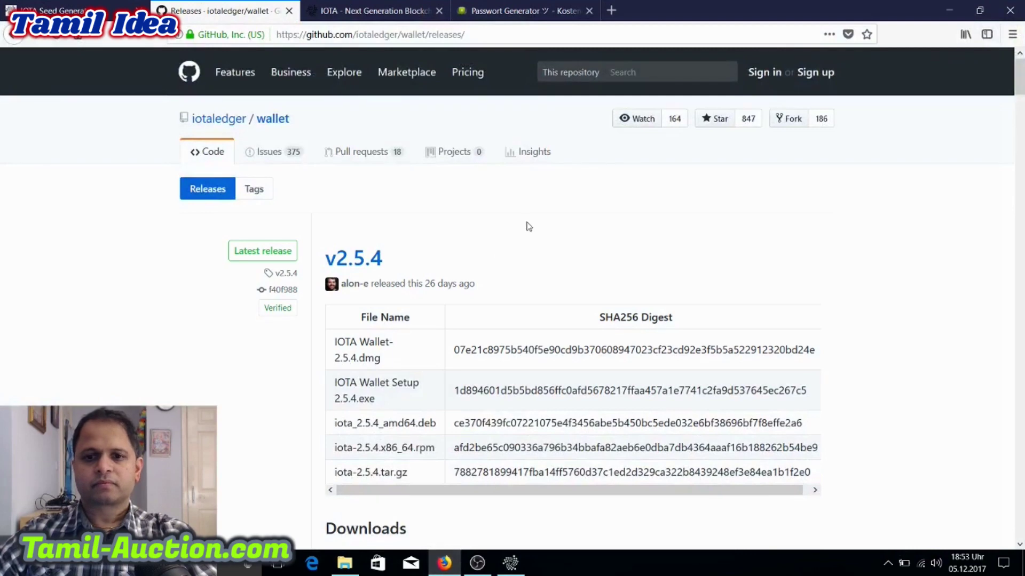
left_click(522, 14)
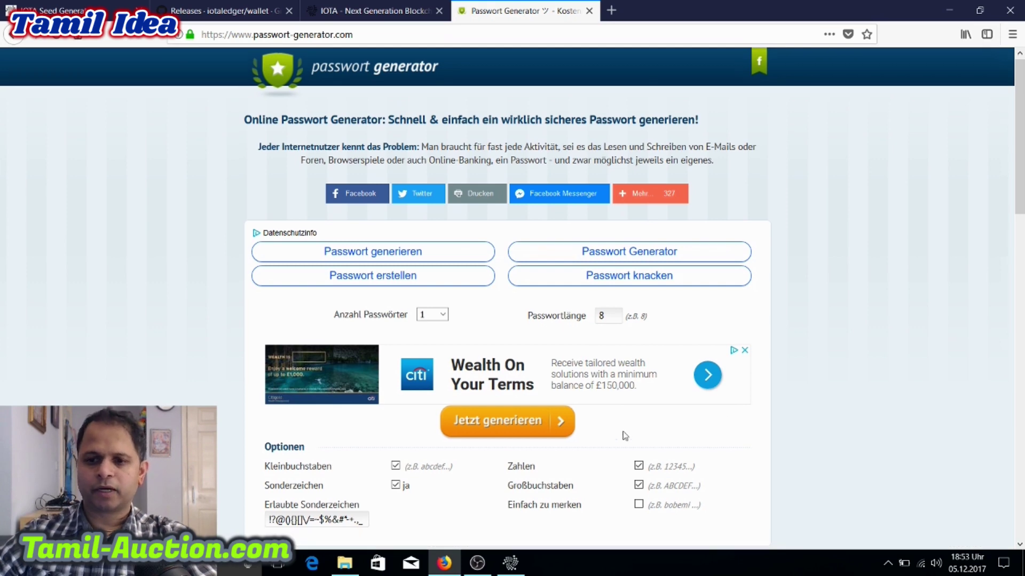
scroll(427, 256, "down", 2)
scroll(462, 240, "up", 2)
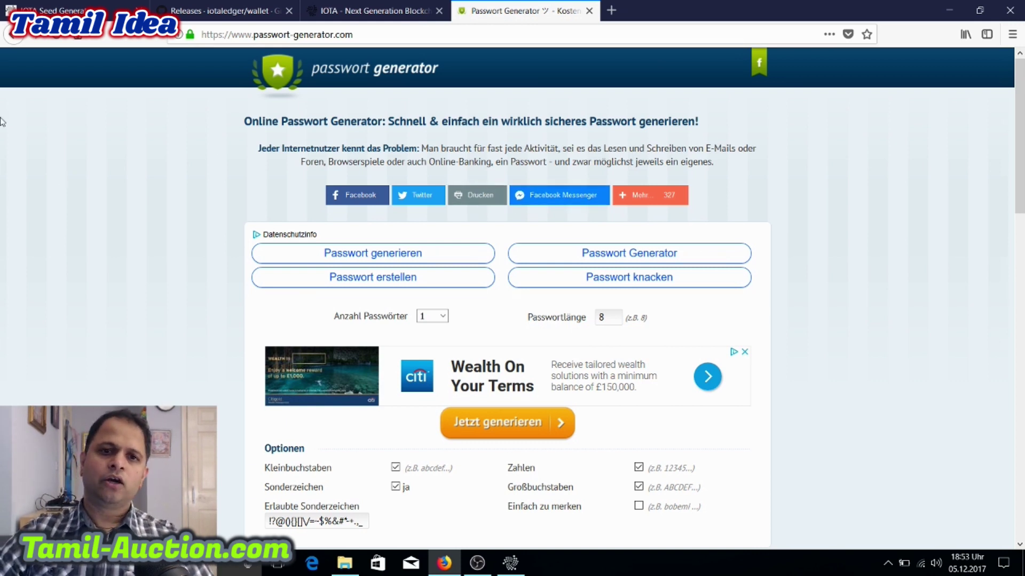
- Generate a new random seed on the iotaseed.io seed generator page and dismiss the randomness notification
left_click(12, 9)
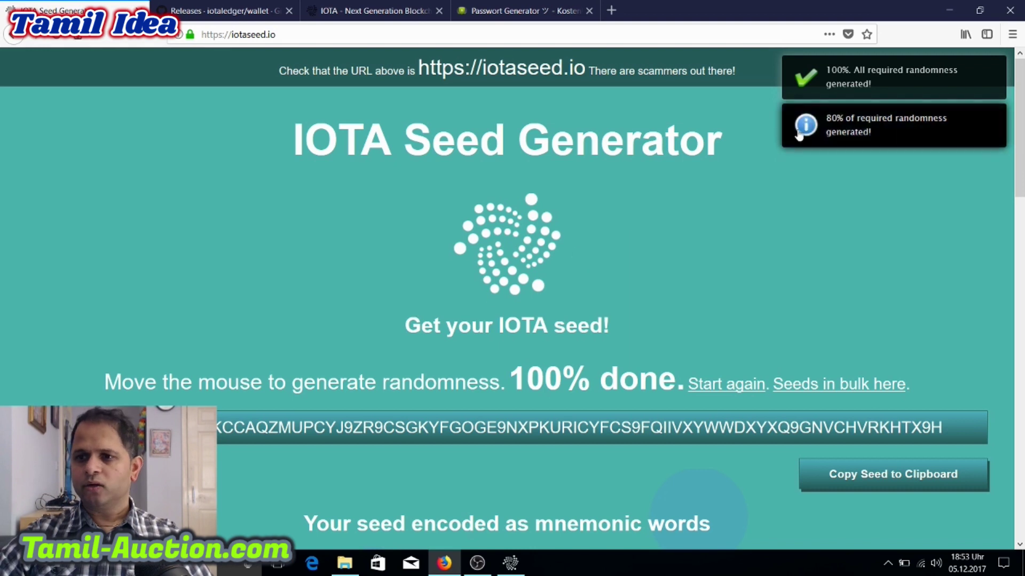
left_click(887, 85)
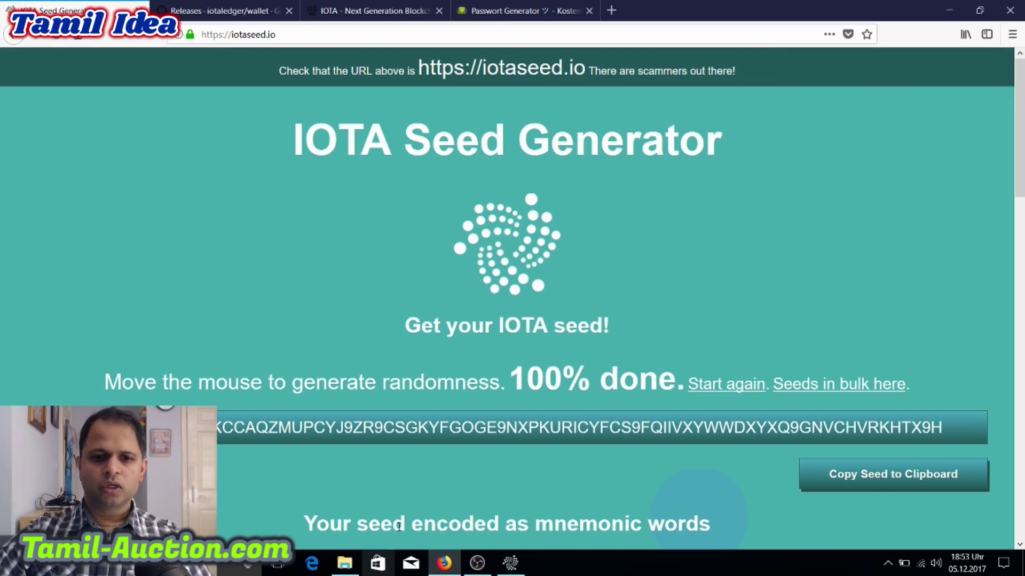
- Examine the generated seed, its mnemonic words, the receiving address and the paper wallet on iotaseed.io
scroll(443, 376, "down", 2)
scroll(533, 326, "down", 10)
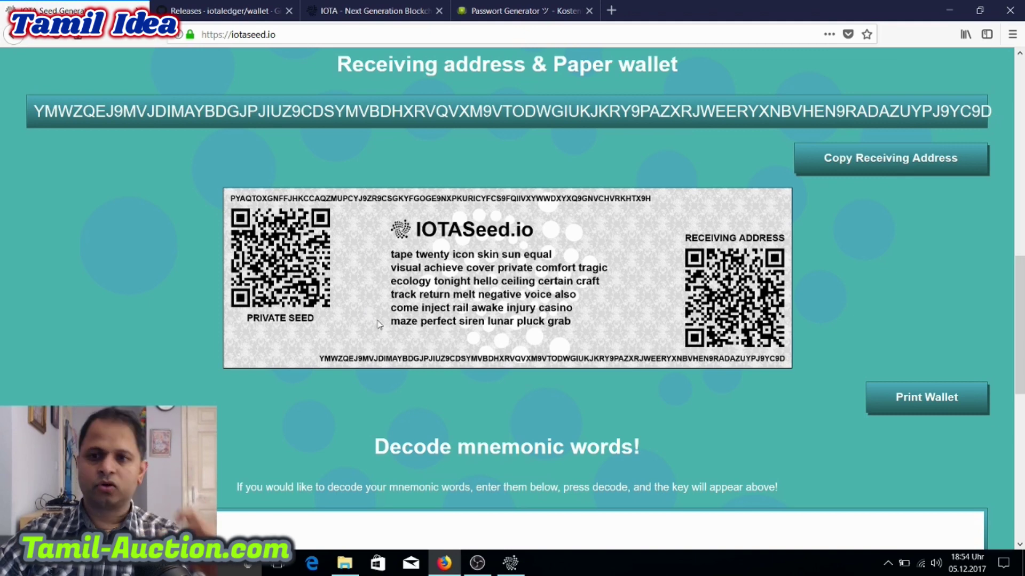
scroll(383, 338, "up", 3)
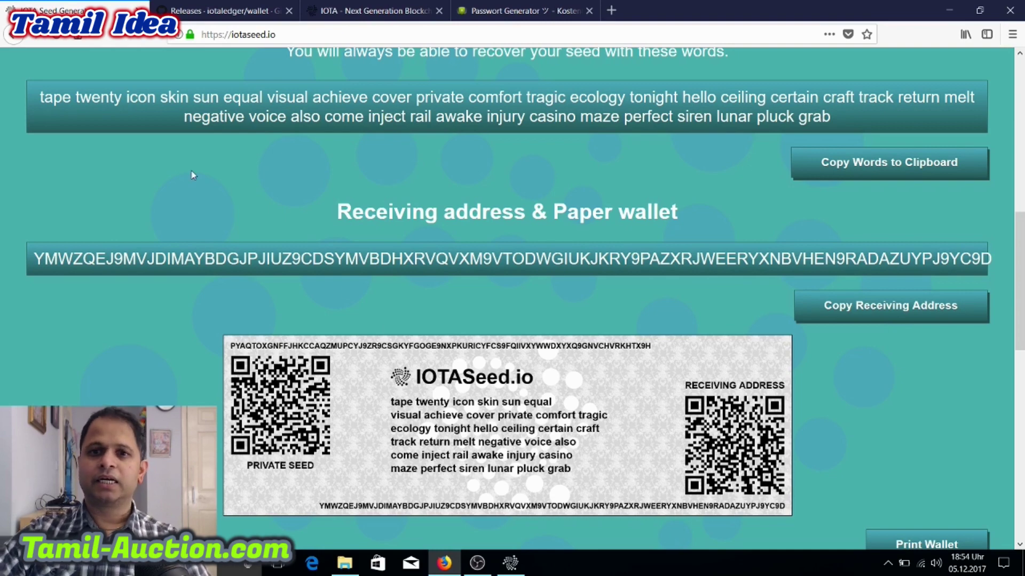
scroll(579, 241, "up", 2)
scroll(570, 242, "up", 2)
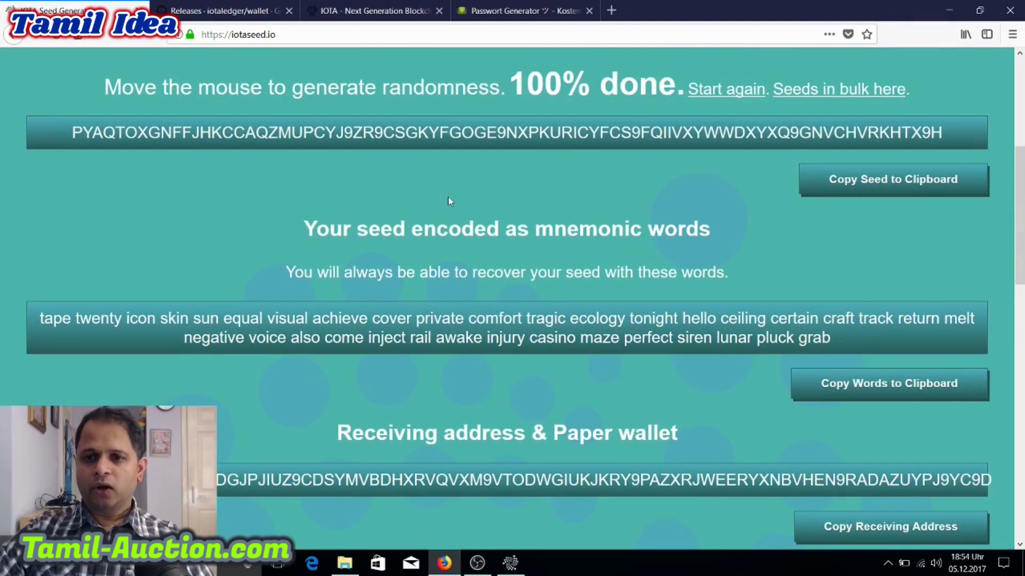
scroll(499, 249, "down", 3)
scroll(514, 277, "up", 4)
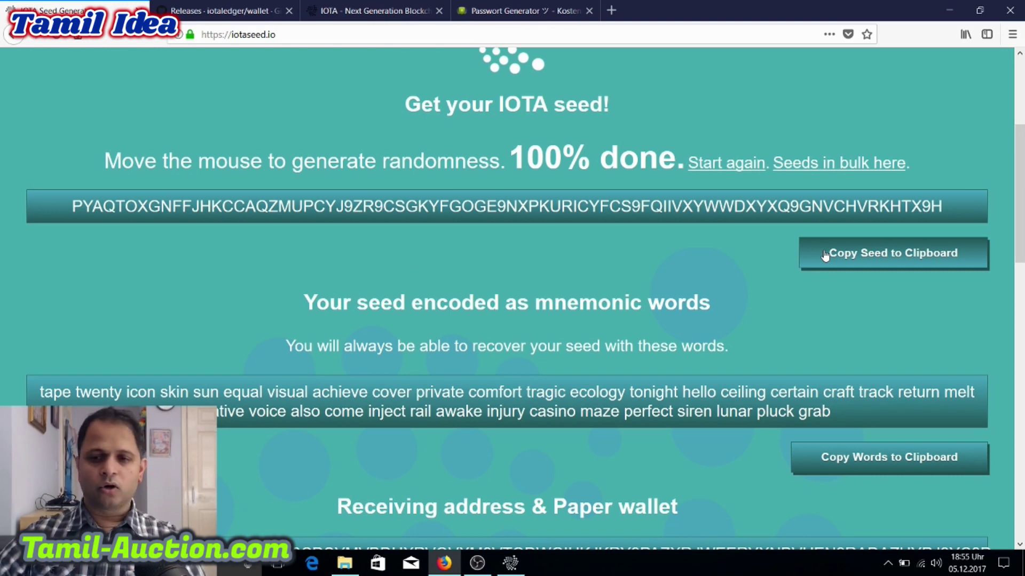
scroll(661, 430, "up", 3)
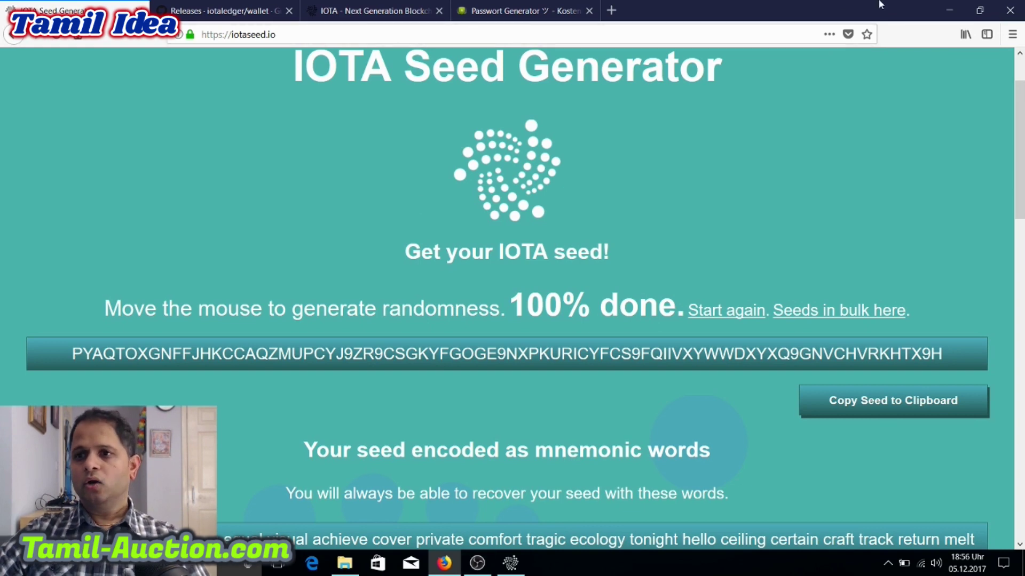
- Switch to the IOTA Light Wallet, paste the generated private seed into the Seed field and log in
left_click(949, 10)
left_click(235, 385)
right_click(238, 385)
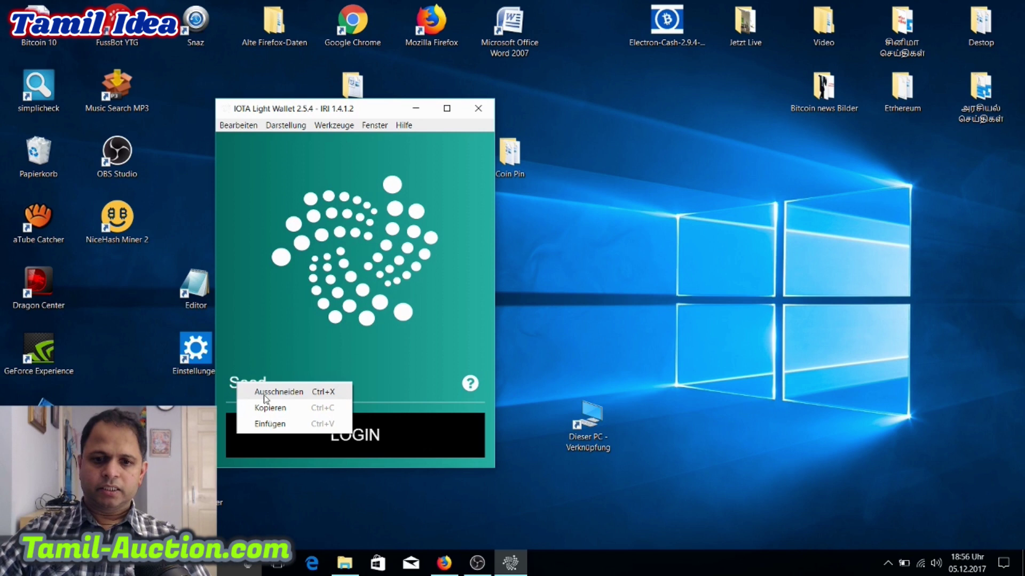
left_click(275, 424)
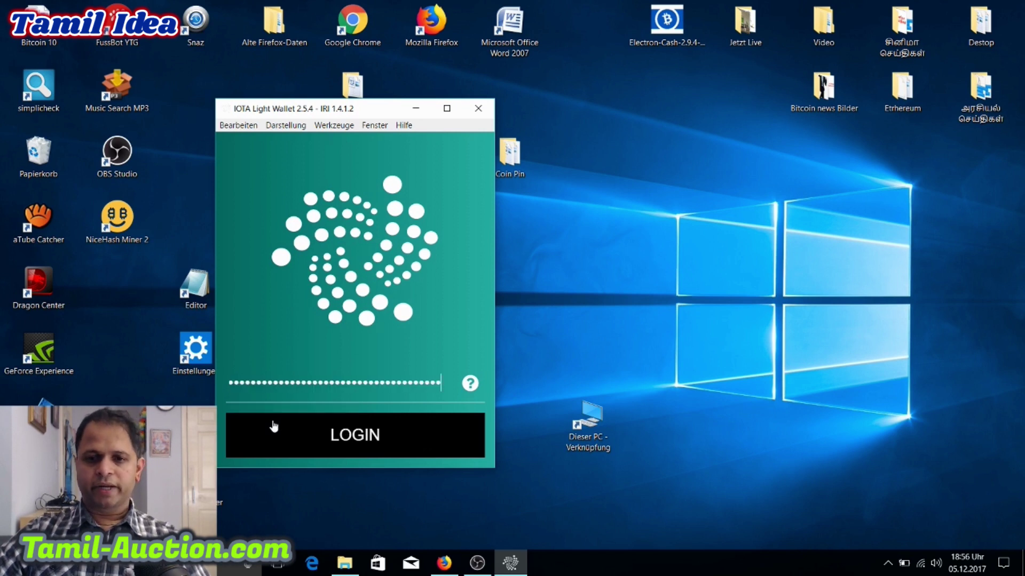
left_click(360, 441)
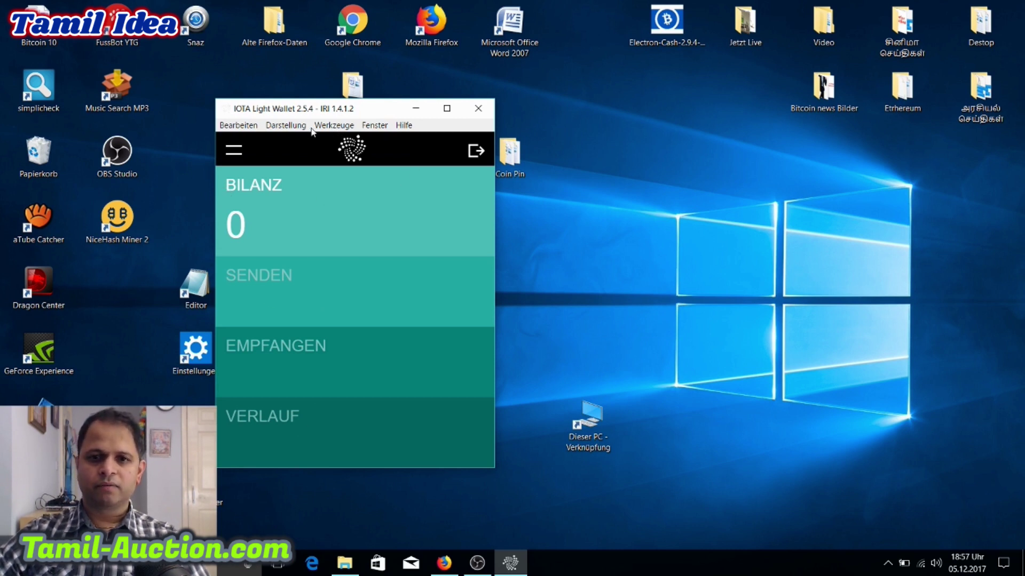
- Change the wallet's interface language to English
left_click(282, 127)
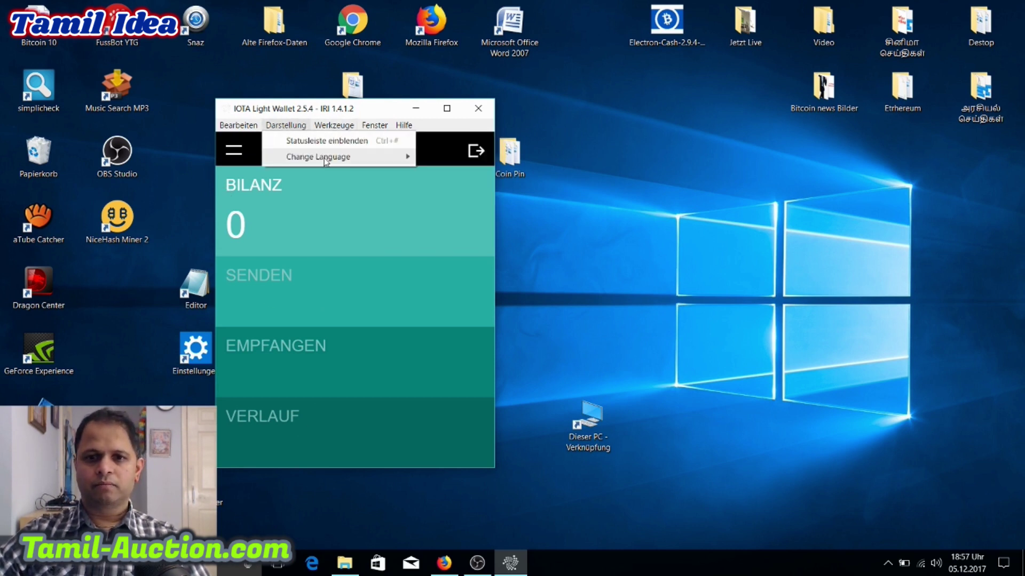
mouse_move(327, 160)
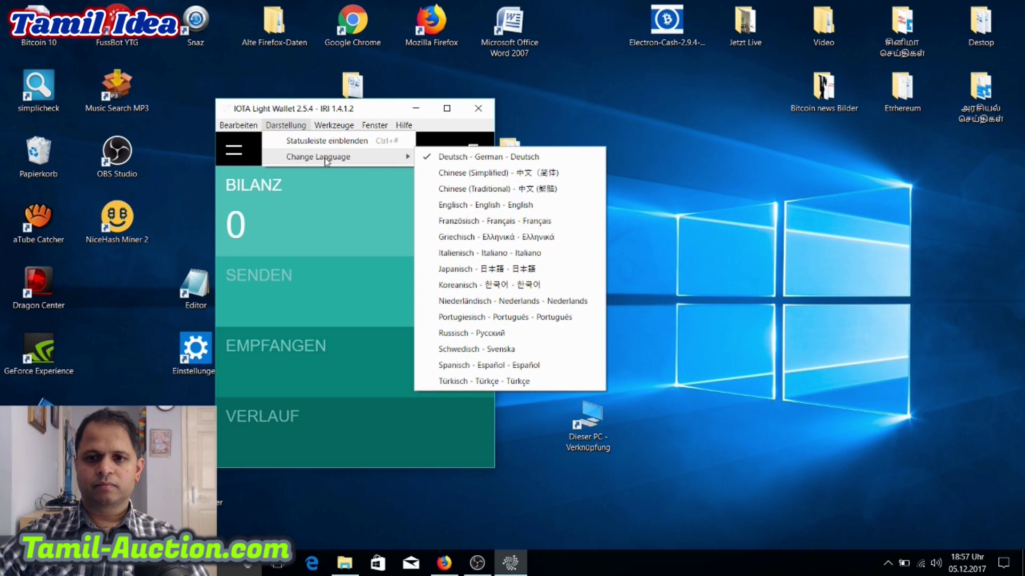
left_click(495, 208)
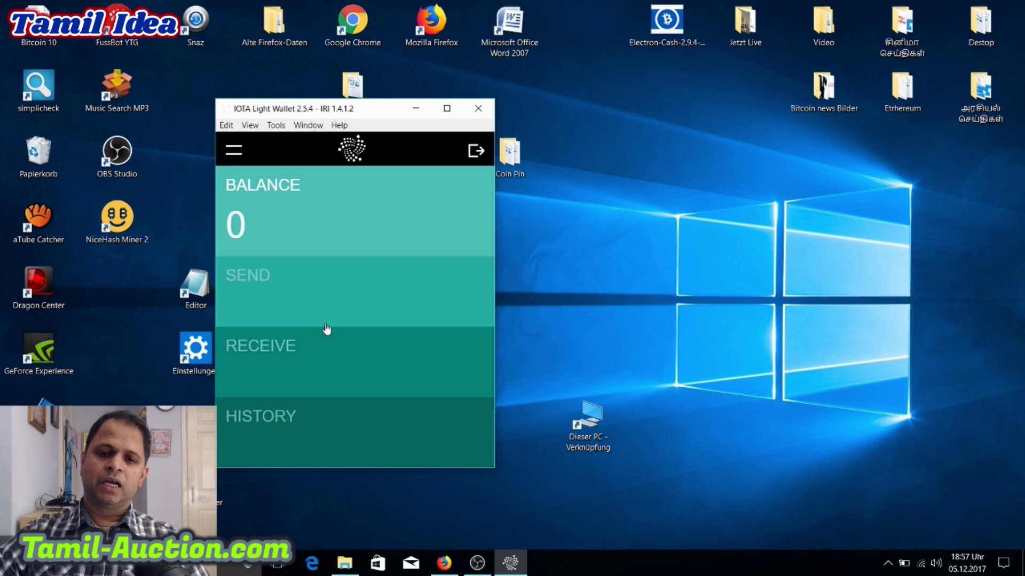
- Attach the wallet's receiving address to the tangle and generate a new address
left_click(278, 362)
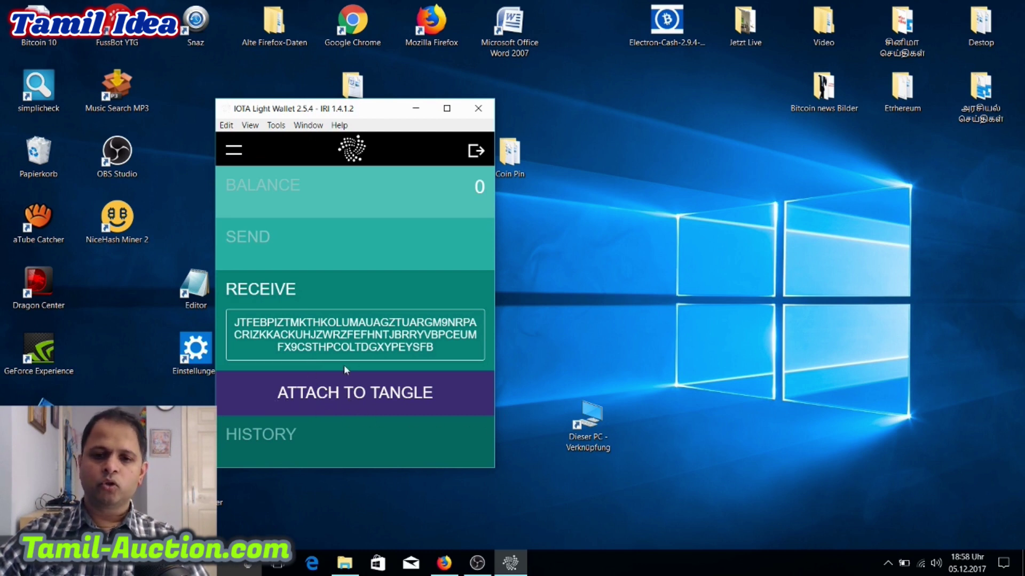
left_click(335, 401)
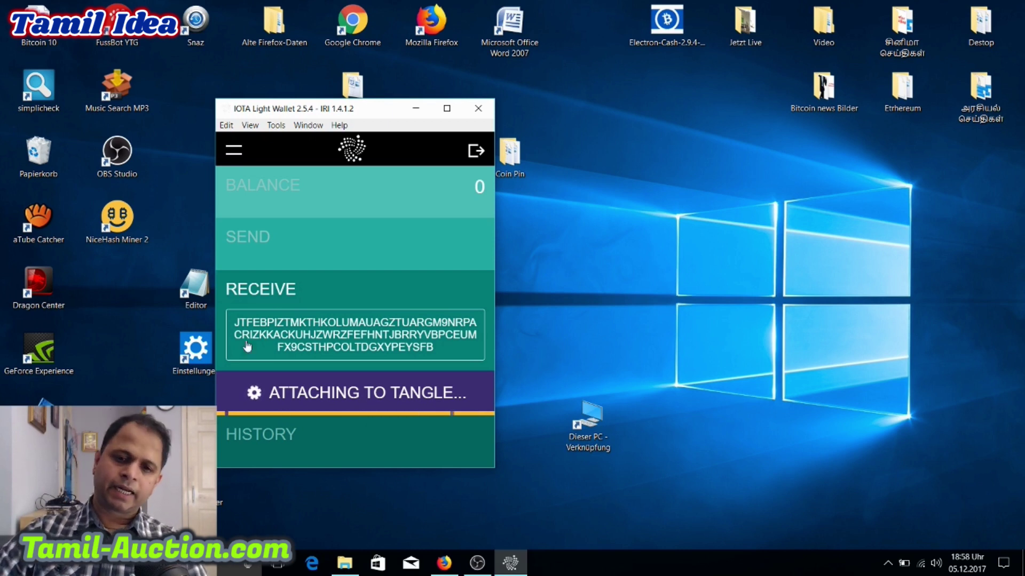
left_click_drag(389, 109, 489, 93)
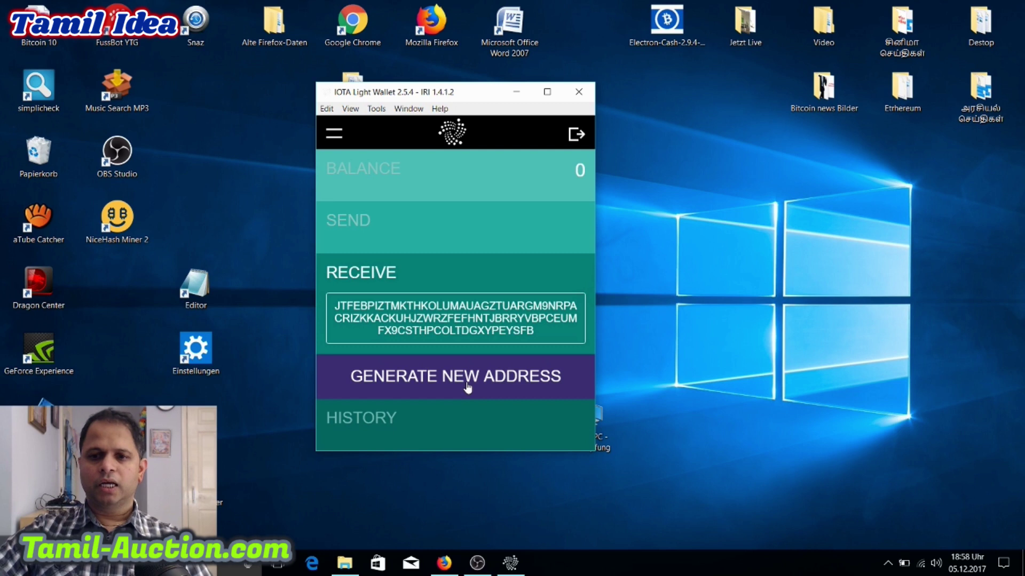
left_click(473, 394)
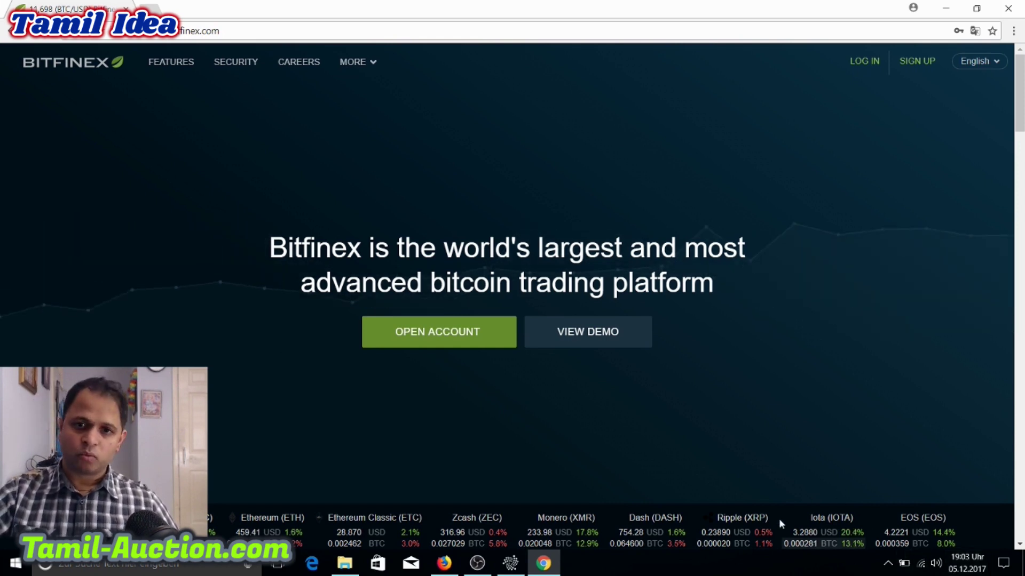
- Log in to Bitfinex in Chrome with the saved username and password, and submit the Google Authenticator 2FA token
left_click(870, 64)
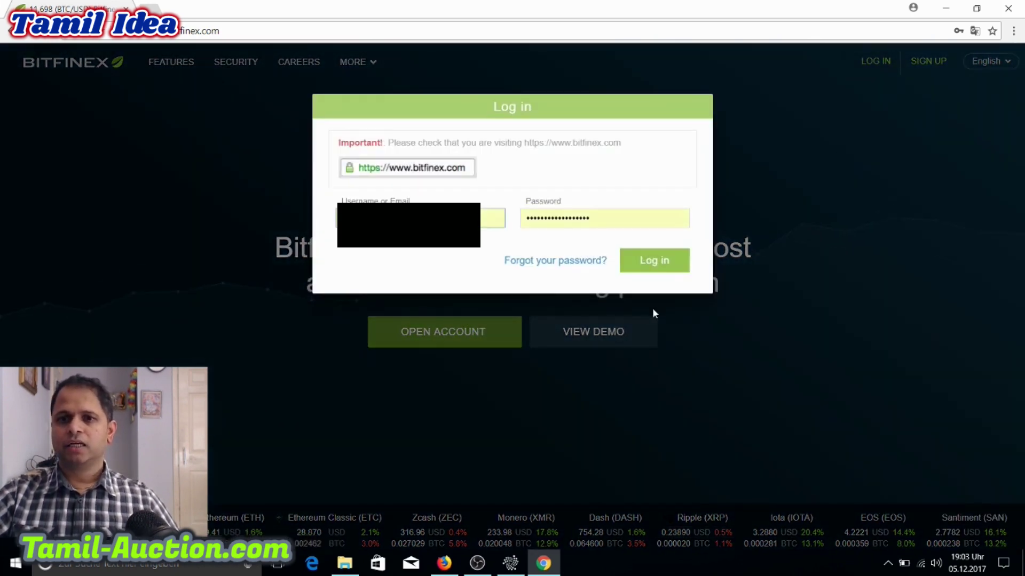
left_click(661, 262)
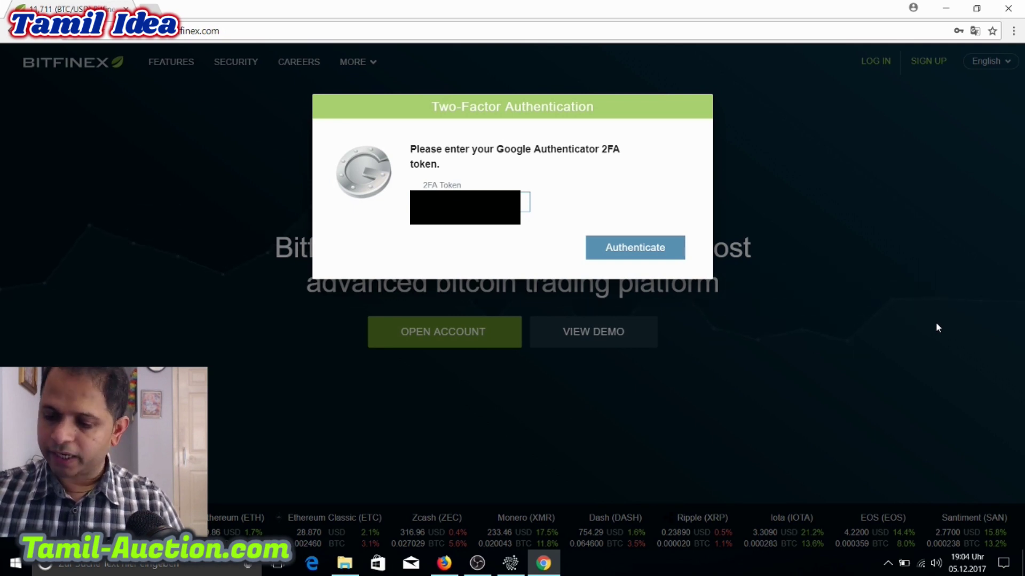
key("Return")
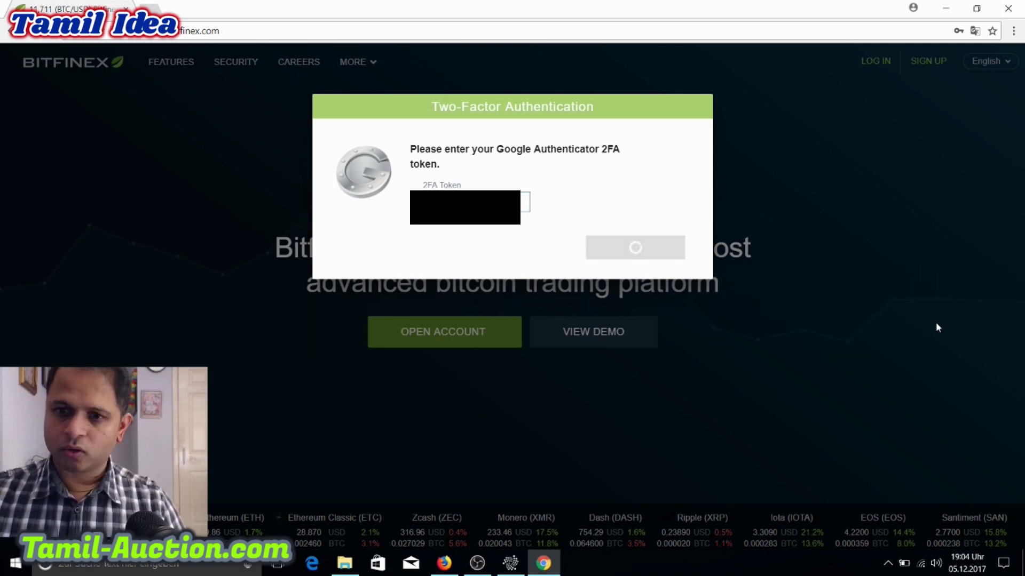